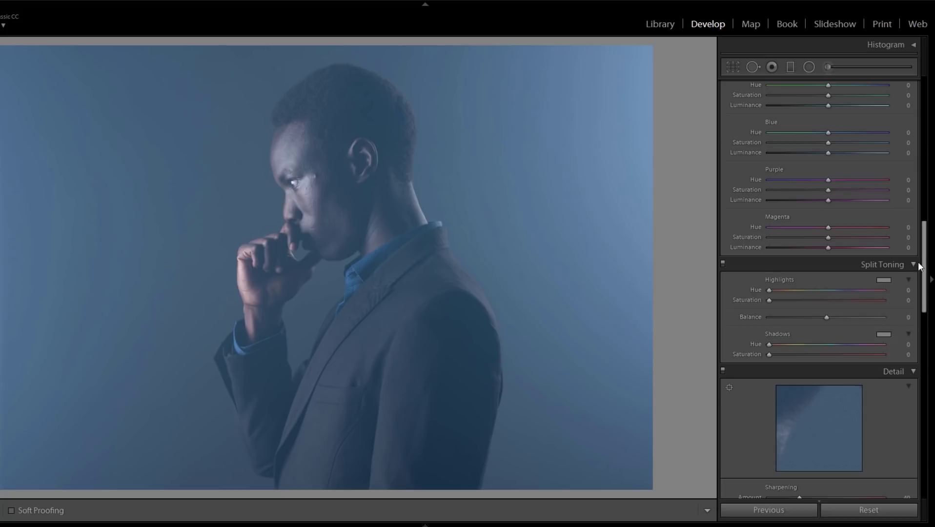
- Apply the Modern 07 profile from the Modern group at an Amount of 110
drag(923, 257, 929, 97)
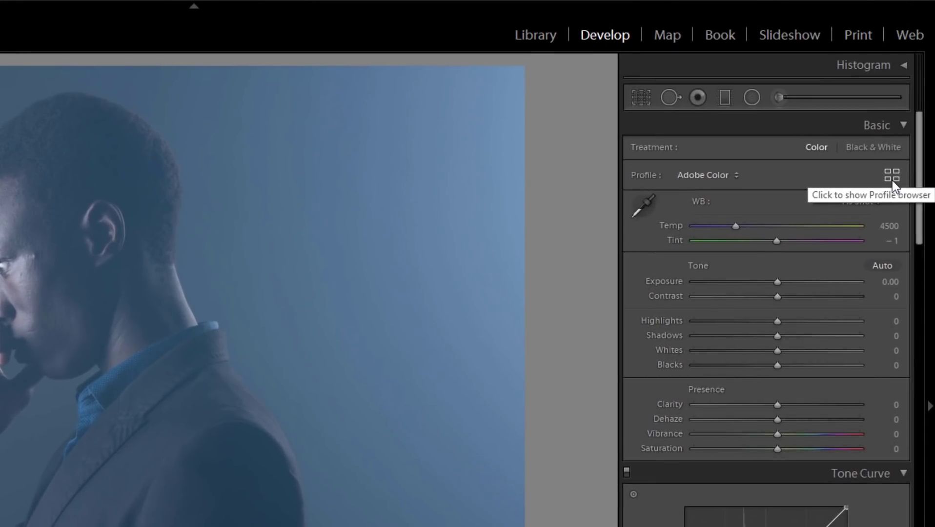
click(893, 177)
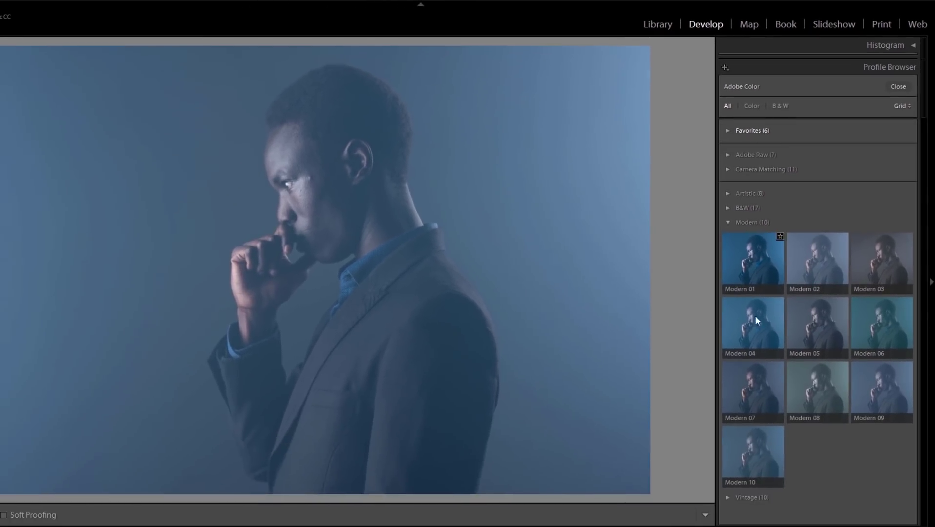
click(674, 526)
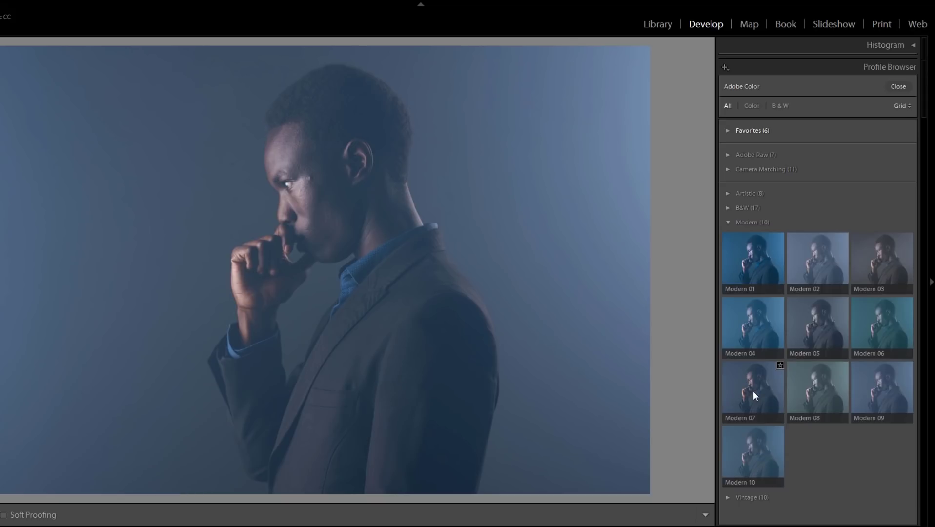
click(753, 391)
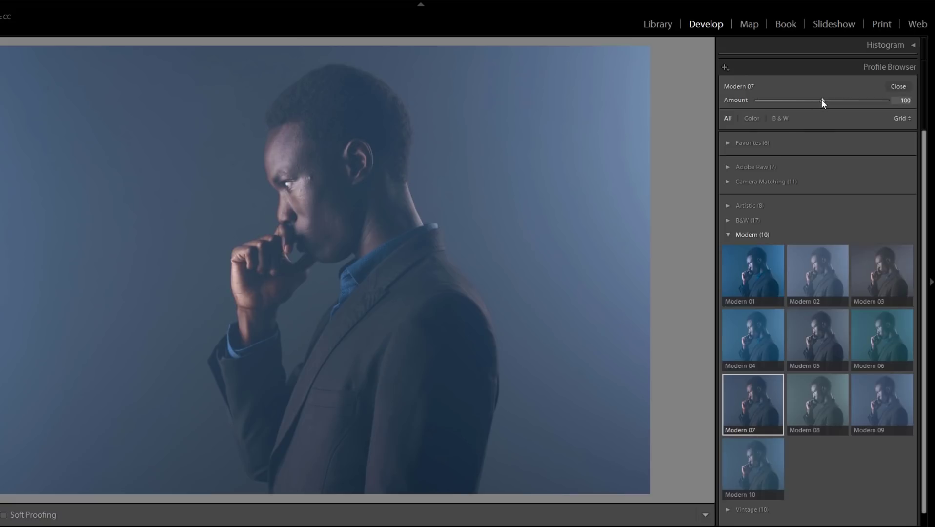
drag(821, 100, 849, 101)
click(897, 87)
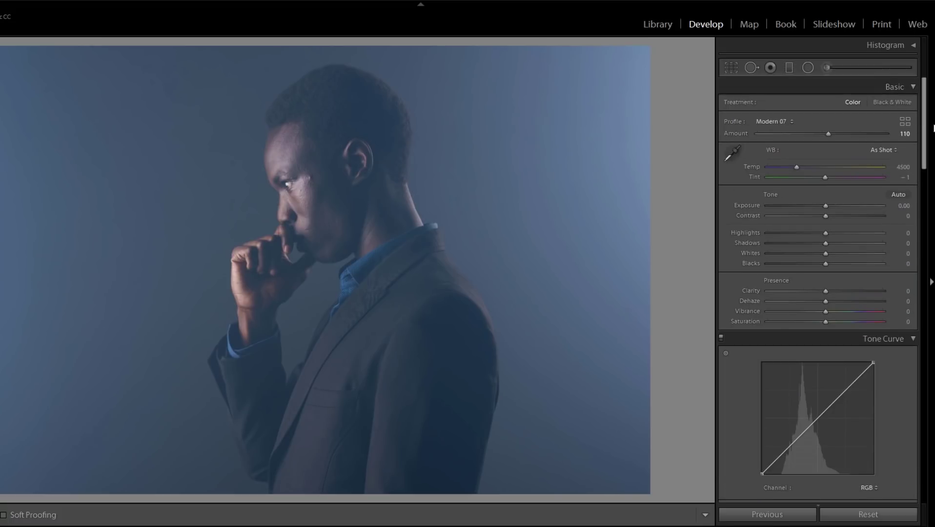
- Set Dehaze to +73, Shadows to +82 and Exposure to +0.40 in the Basic panel
drag(925, 121, 925, 135)
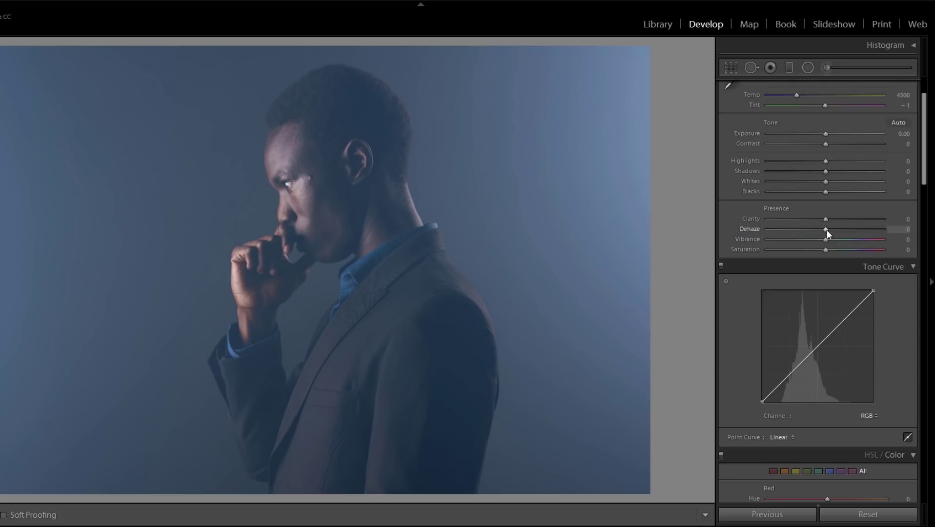
drag(827, 230, 871, 230)
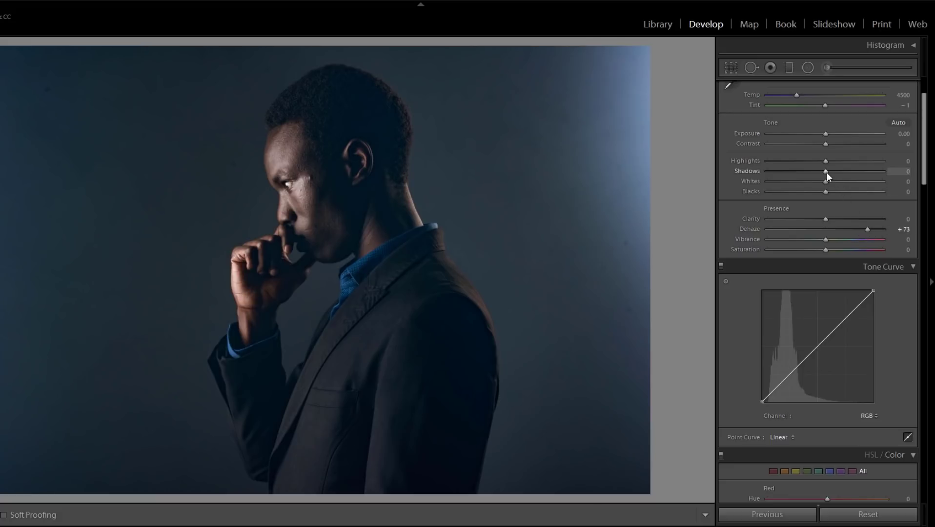
drag(826, 171, 873, 173)
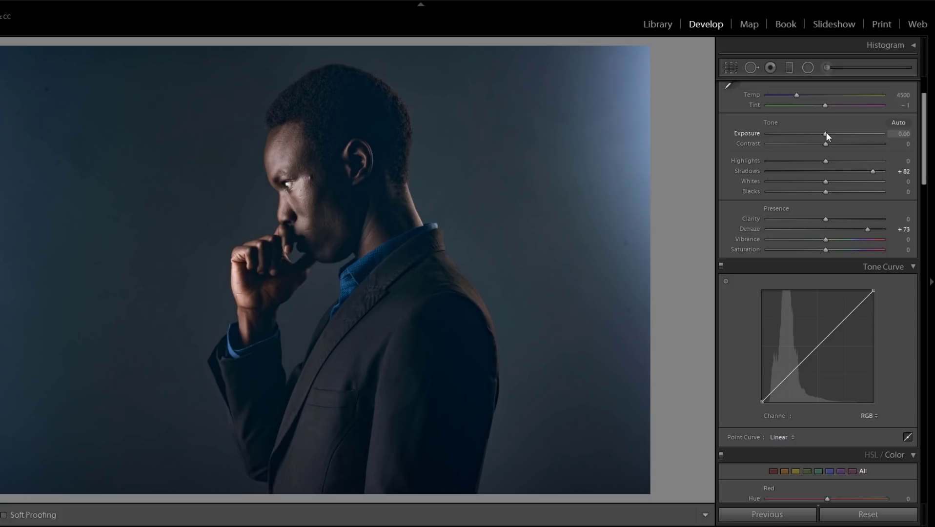
key(Up)
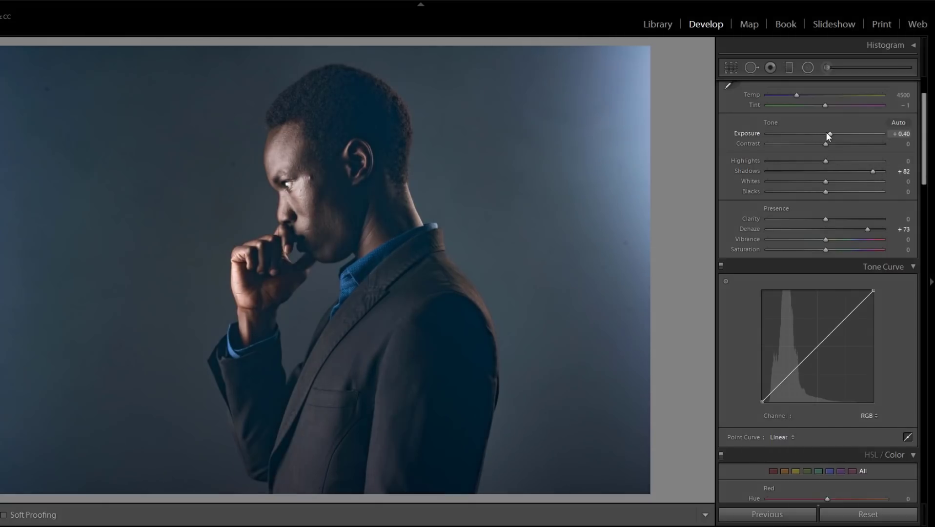
key(Up)
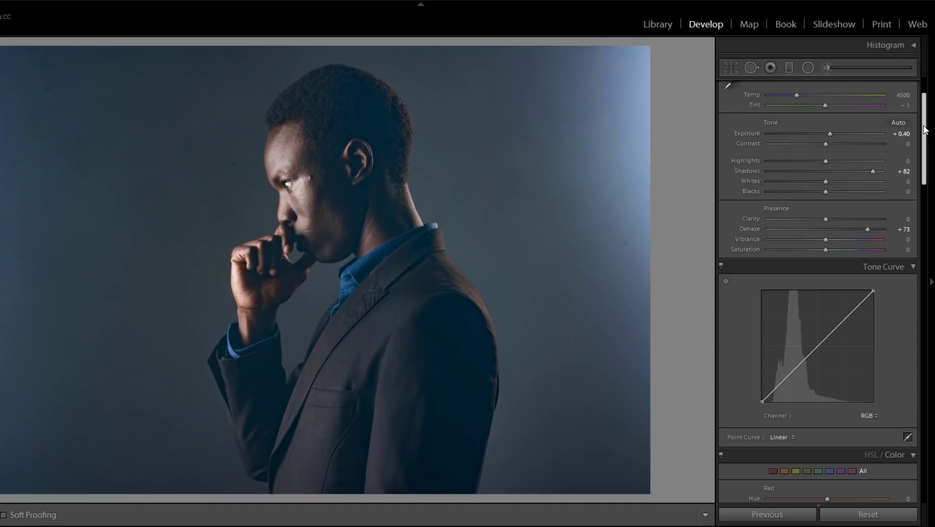
drag(924, 129, 914, 252)
scroll(913, 264, down, 3)
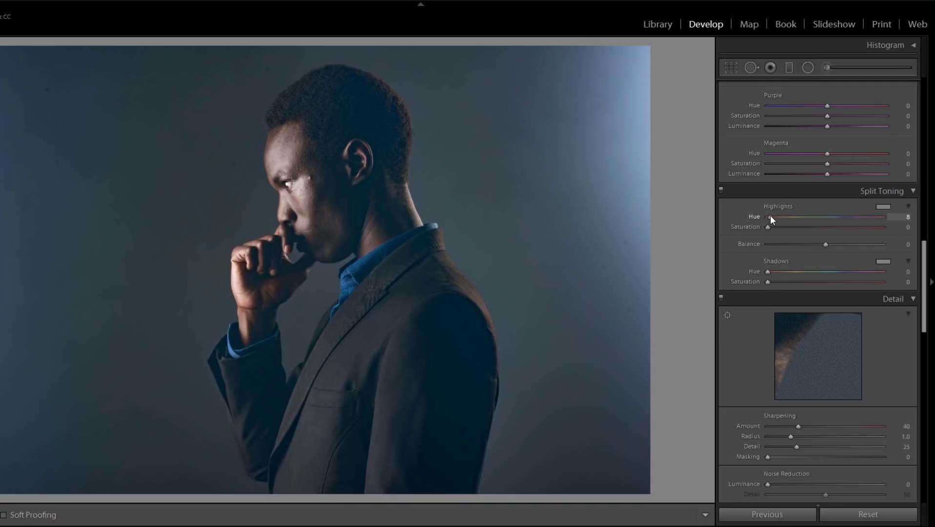
- Set the Split Toning Highlights Hue to 52 and Saturation to 62
drag(773, 217, 782, 216)
drag(768, 227, 840, 226)
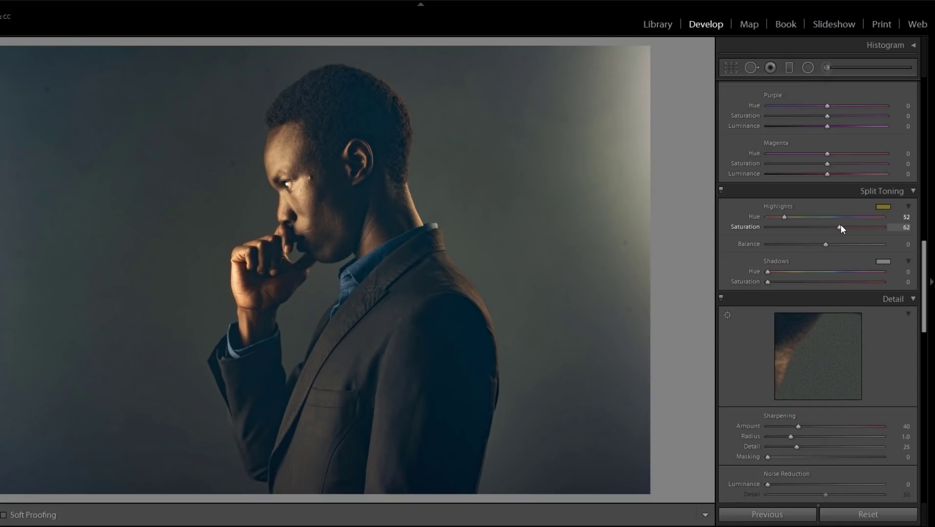
drag(924, 274, 927, 97)
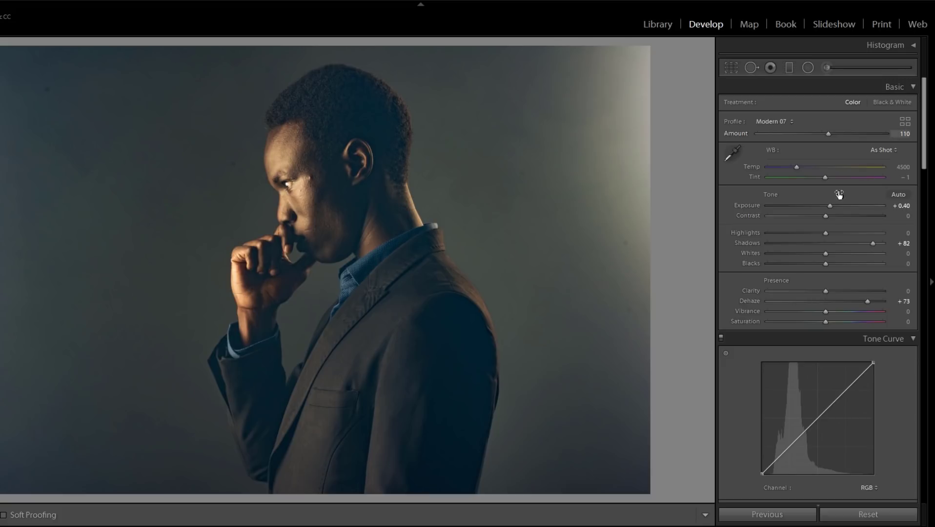
- Cool Temp to 4186 and lower the tone curve's top point to about 93.7%, comparing before/after
key(backslash)
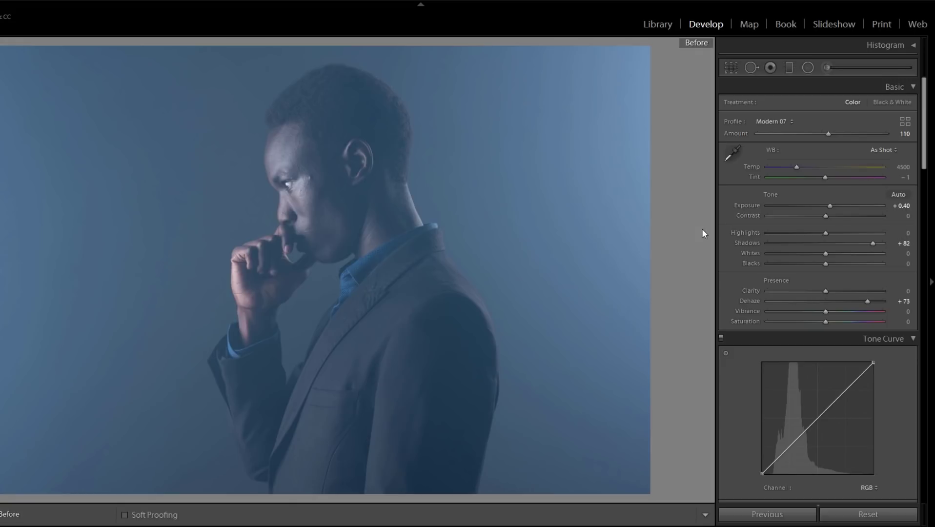
key(backslash)
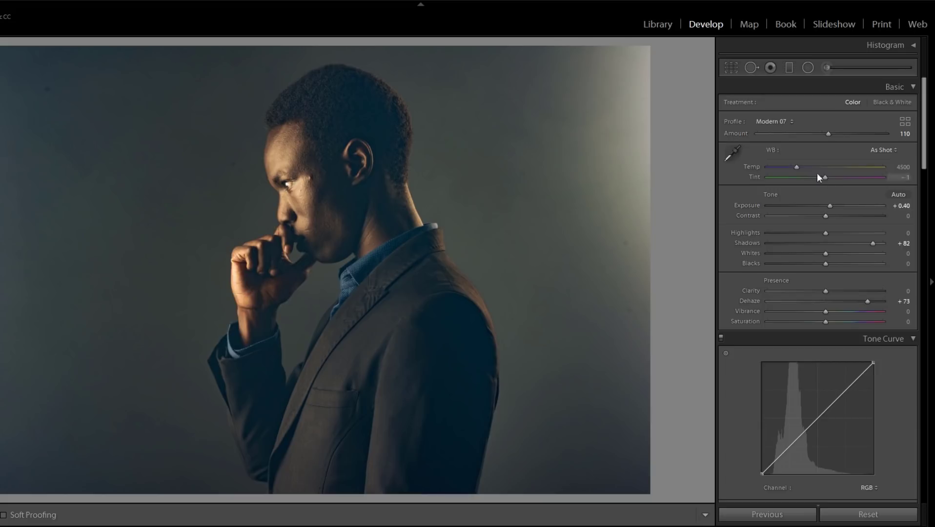
mouse_move(797, 166)
mouse_down()
mouse_move(785, 166)
mouse_move(793, 168)
mouse_up()
key(backslash)
key(backslash)
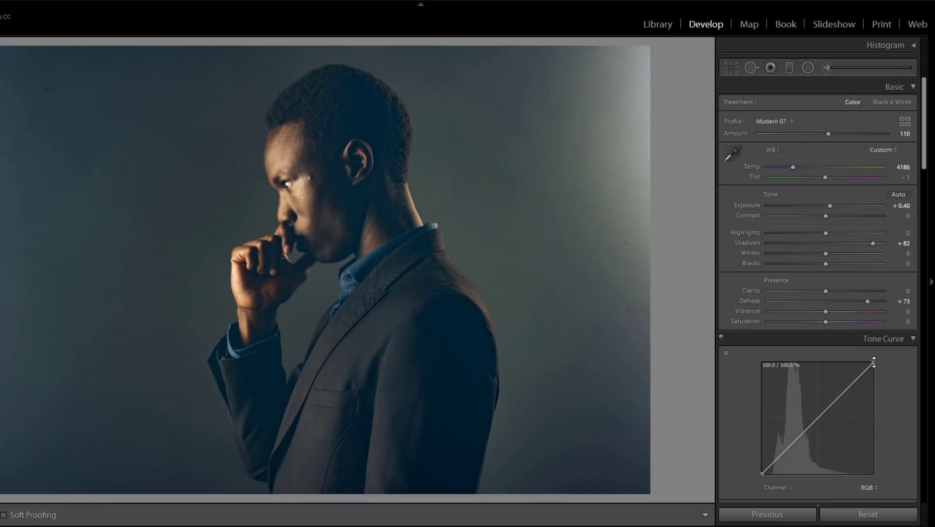
mouse_move(874, 363)
mouse_down()
mouse_move(889, 367)
mouse_move(876, 362)
mouse_up()
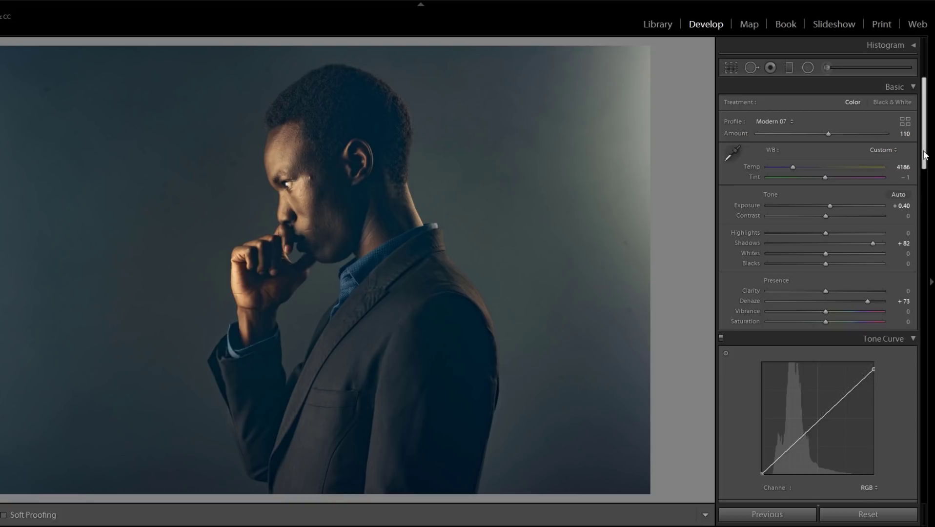
- Raise Clarity to +12 and Vibrance to +36, then check the before/after view
scroll(924, 155, down, 6)
scroll(913, 175, up, 6)
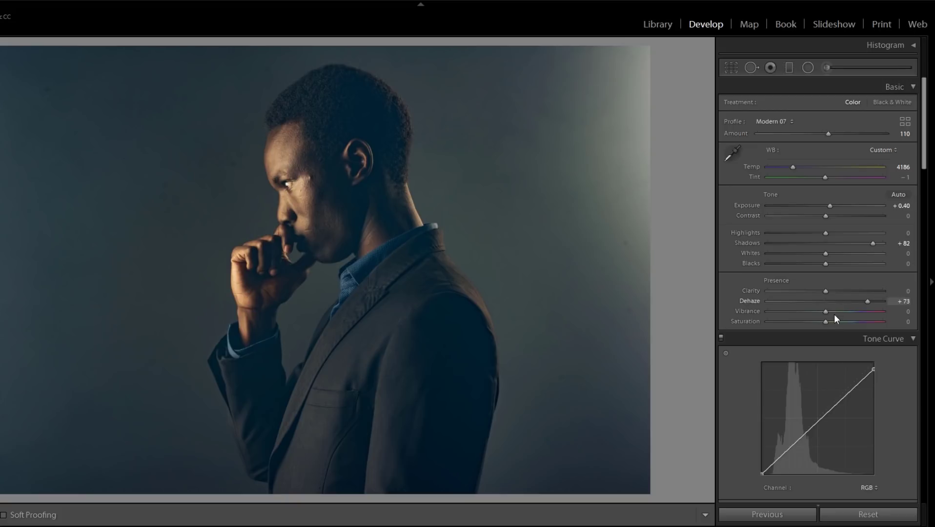
drag(825, 291, 840, 312)
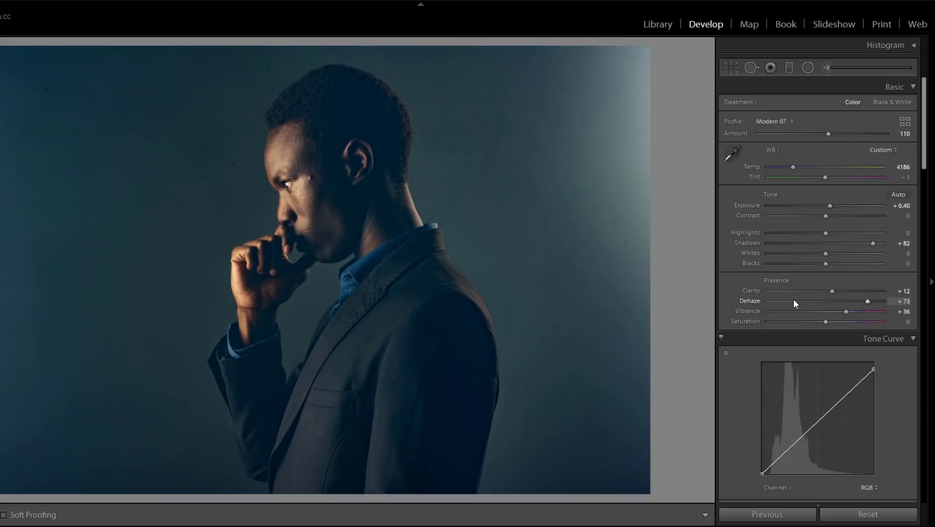
key(backslash)
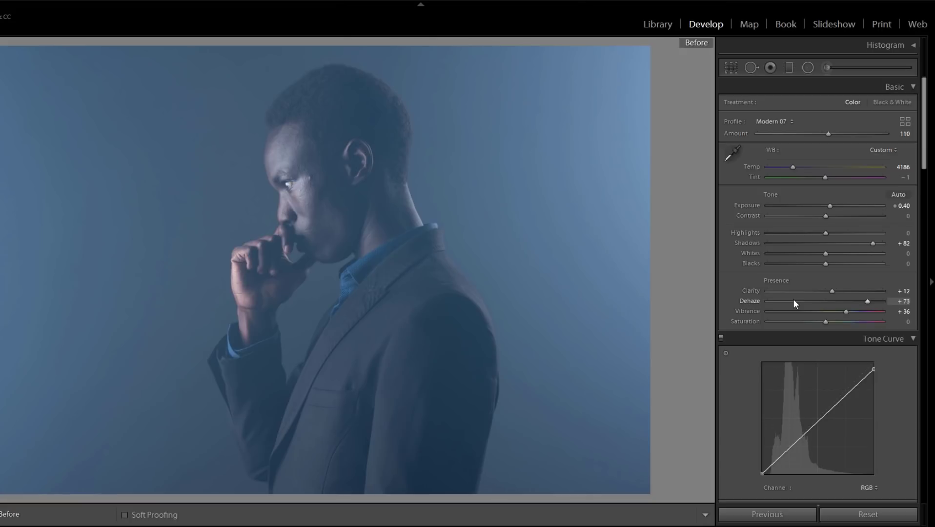
key(backslash)
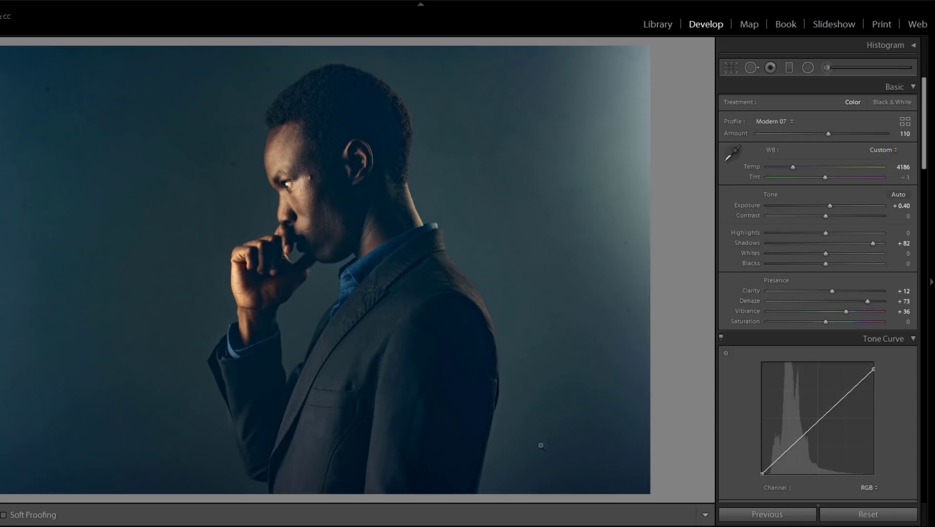
- Copy the edited portrait's develop settings via Copy Settings, then select the next filmstrip photo
mouse_move(427, 525)
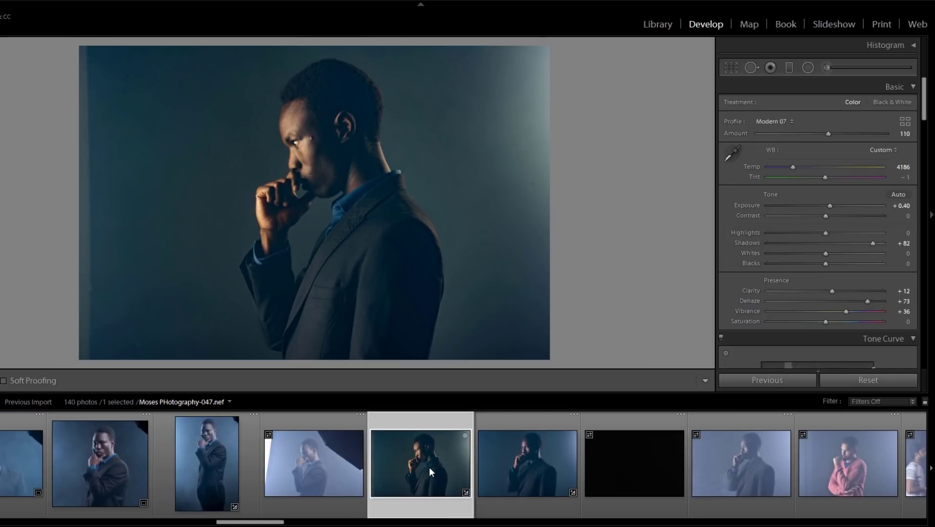
right_click(429, 470)
mouse_move(483, 359)
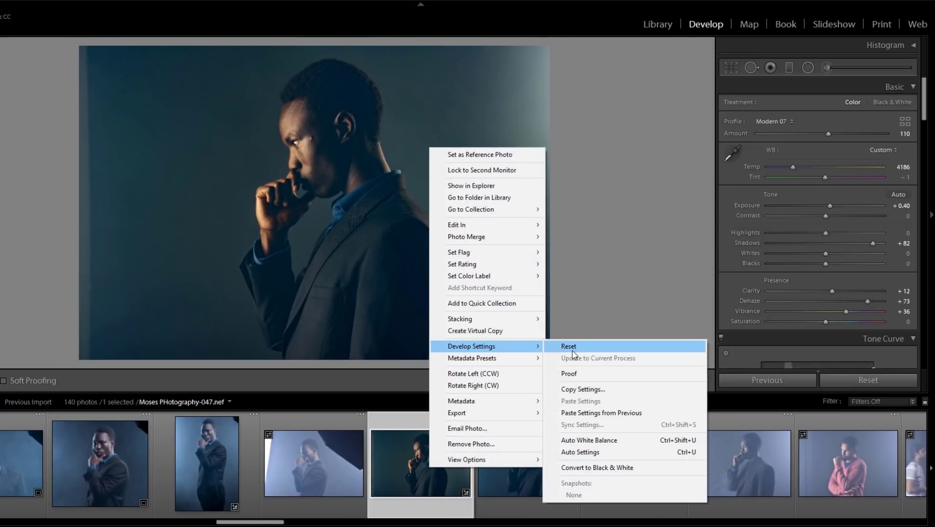
click(581, 389)
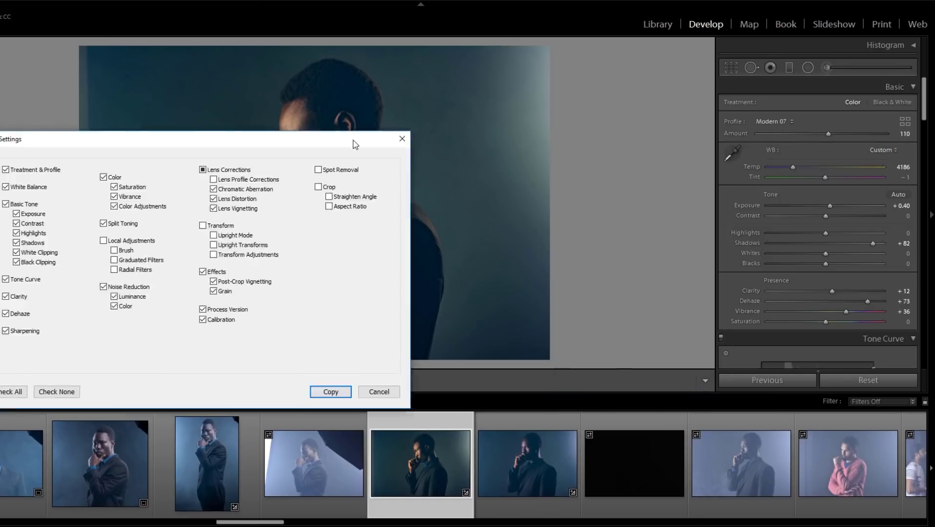
drag(472, 137, 491, 110)
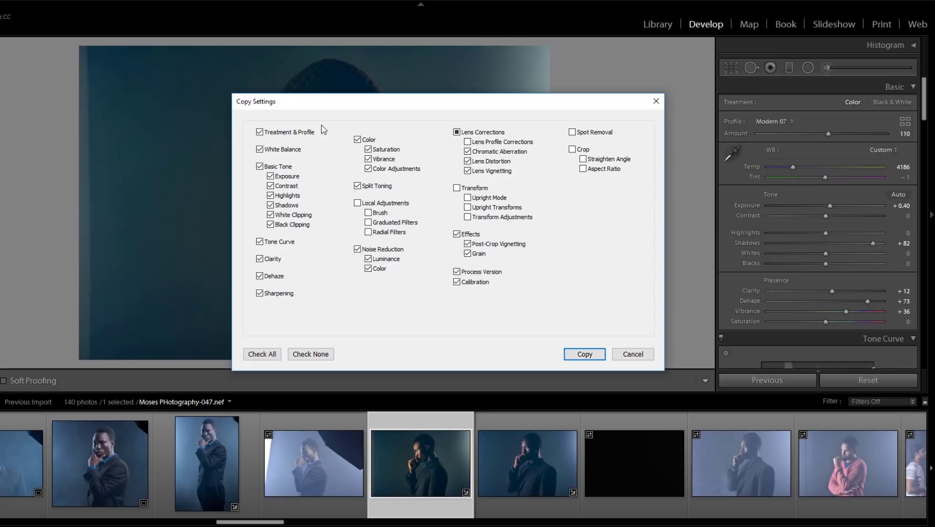
click(598, 359)
click(511, 461)
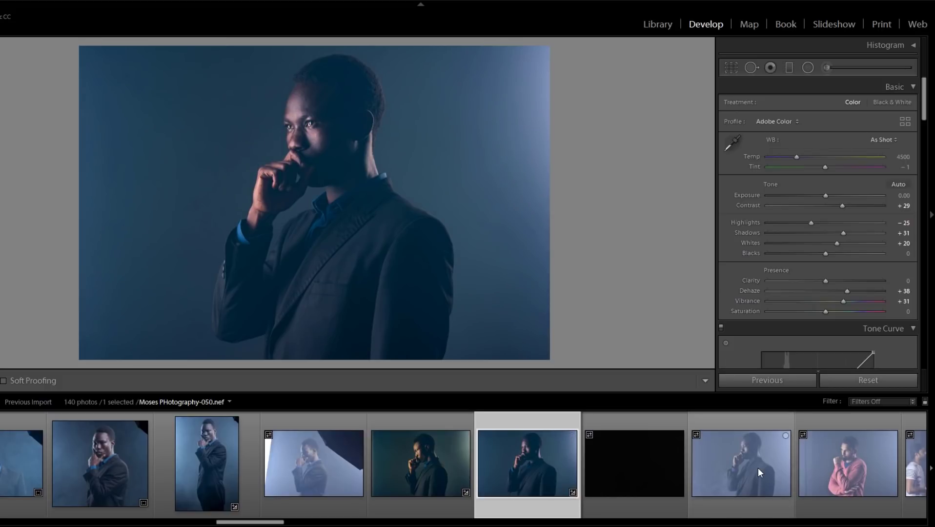
- Select Moses PHotography-048 and reset its earlier adjustments
click(757, 467)
click(525, 473)
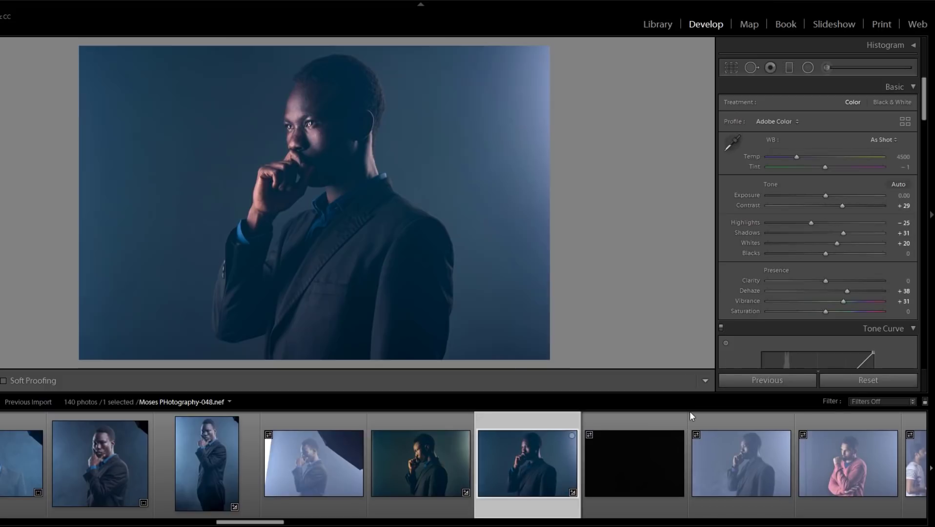
click(860, 380)
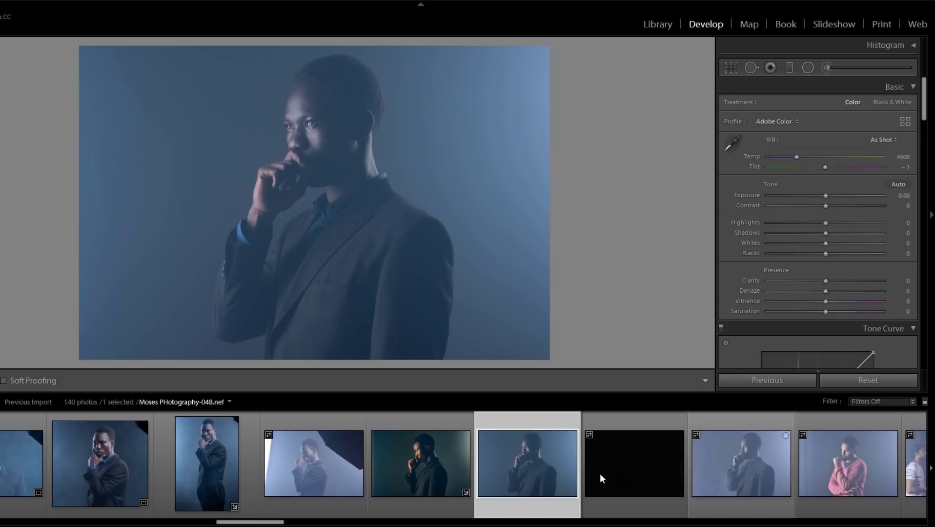
- Paste the copied Modern 07 grade onto photo 048 and compare it with the original
right_click(545, 462)
mouse_move(606, 343)
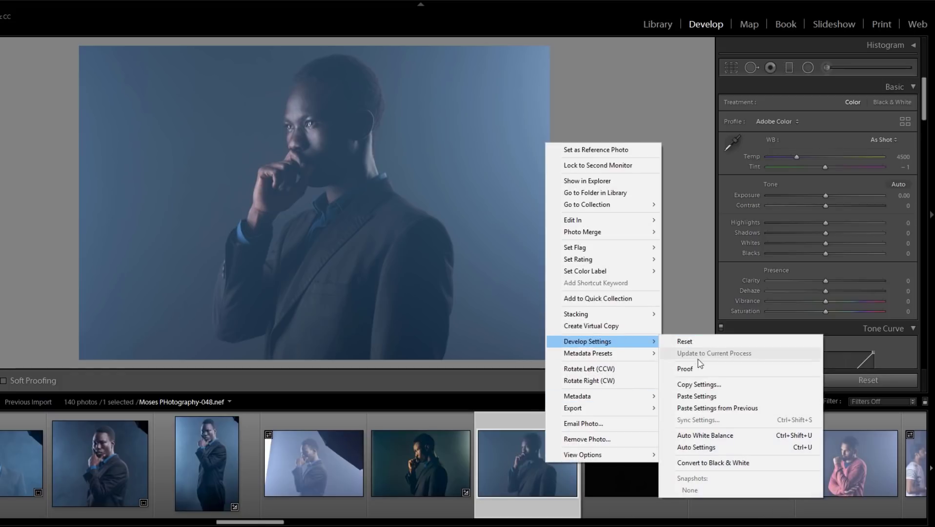
click(699, 396)
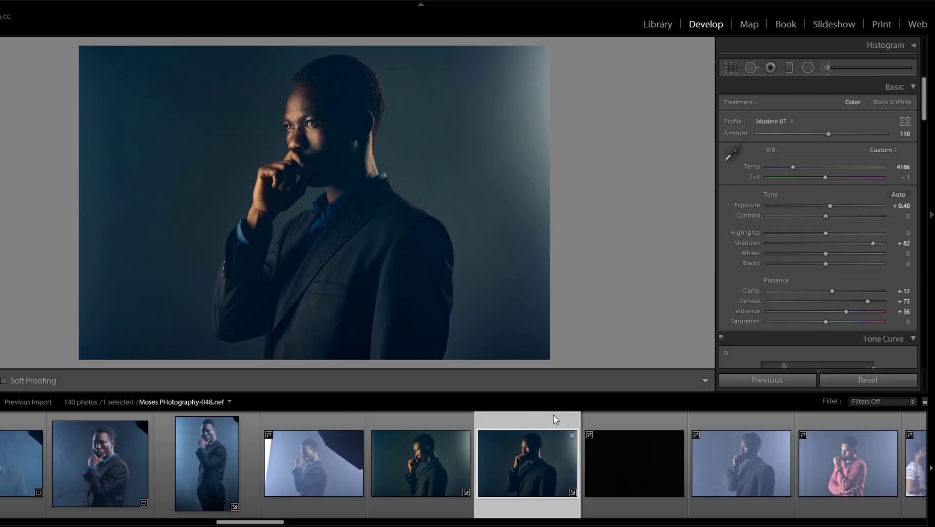
key(backslash)
key(backslash)
key(F6)
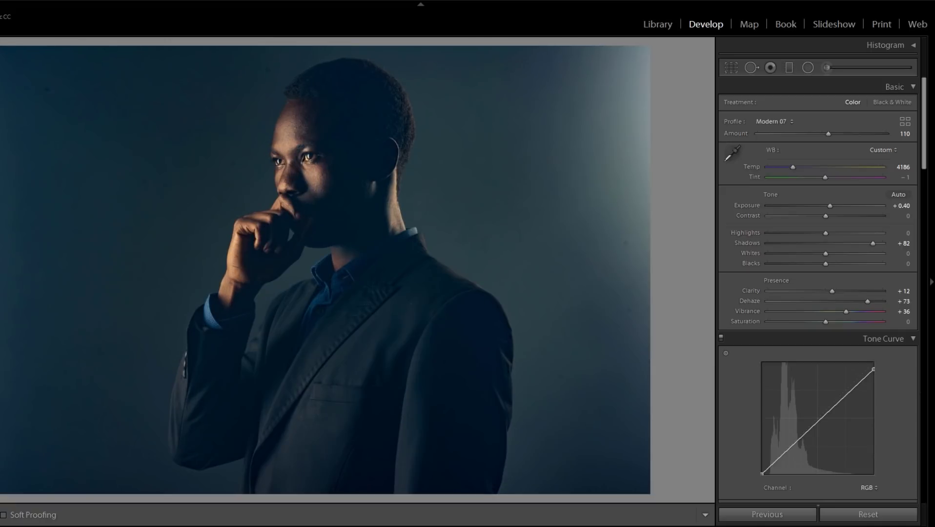